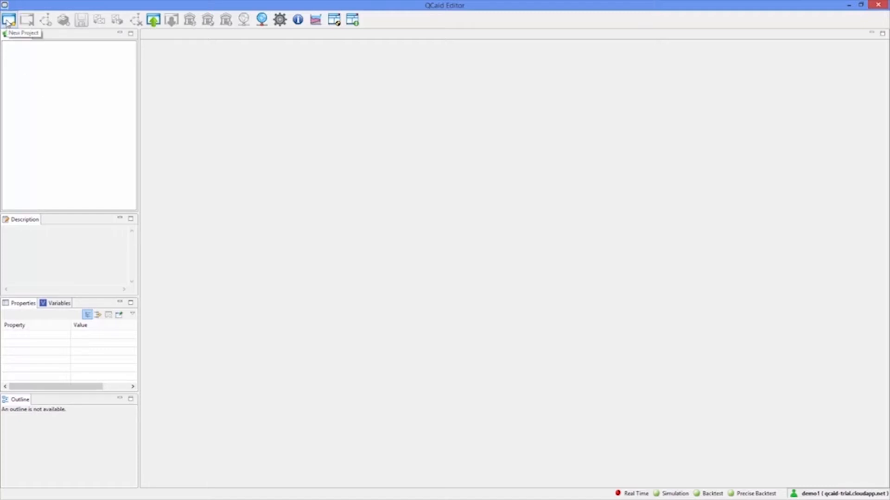
# Create a new project named Demo
pyautogui.click(8, 20)
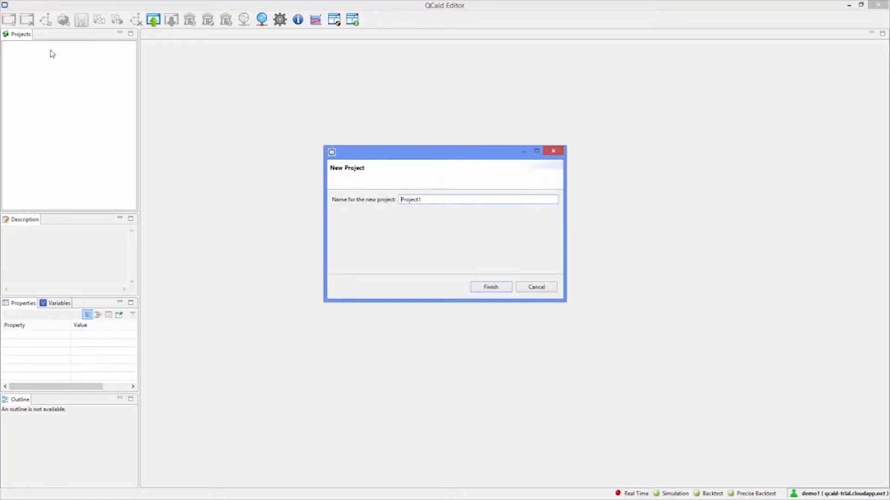
pyautogui.doubleClick(454, 200)
pyautogui.write('Demo')
pyautogui.press('Return')
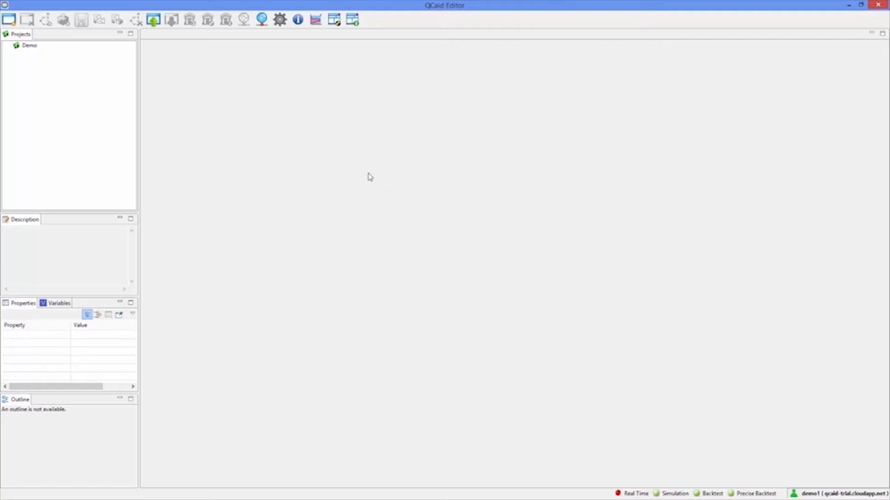
# Create a new strategy named S1_RSI in the Demo project
pyautogui.click(27, 49)
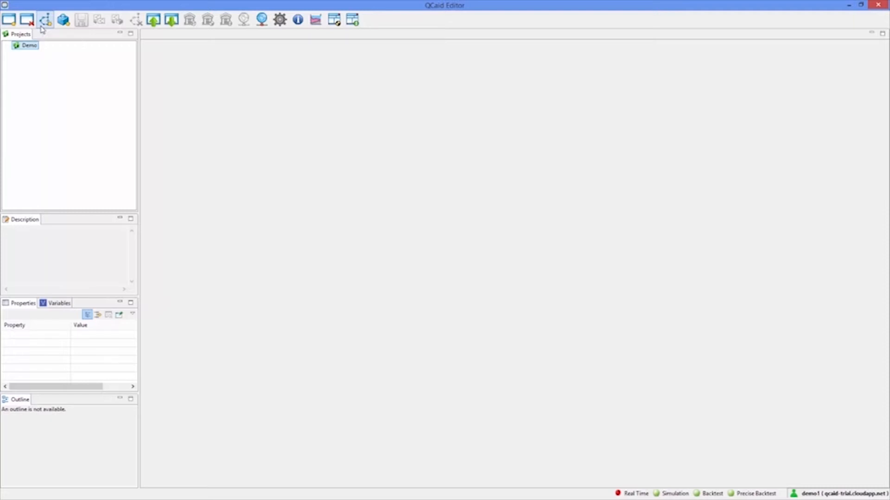
pyautogui.click(43, 24)
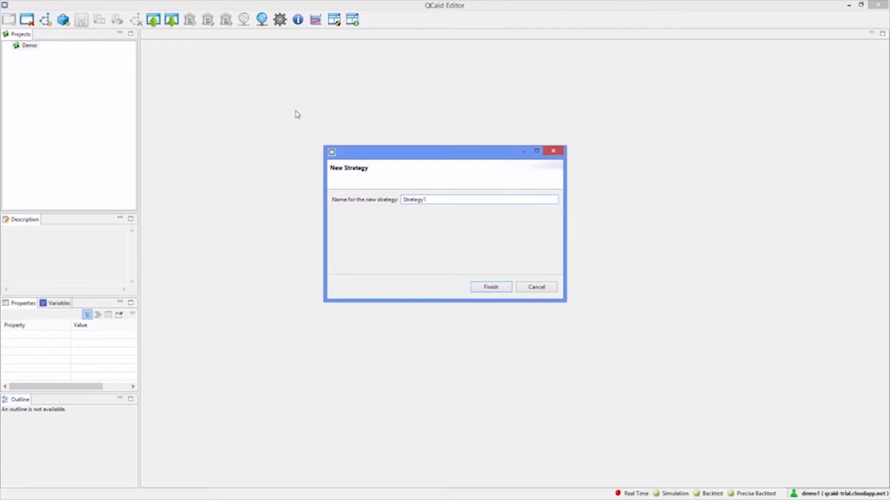
pyautogui.moveTo(430, 200); pyautogui.dragTo(379, 194)
pyautogui.write('S1_RS')
pyautogui.click(478, 288)
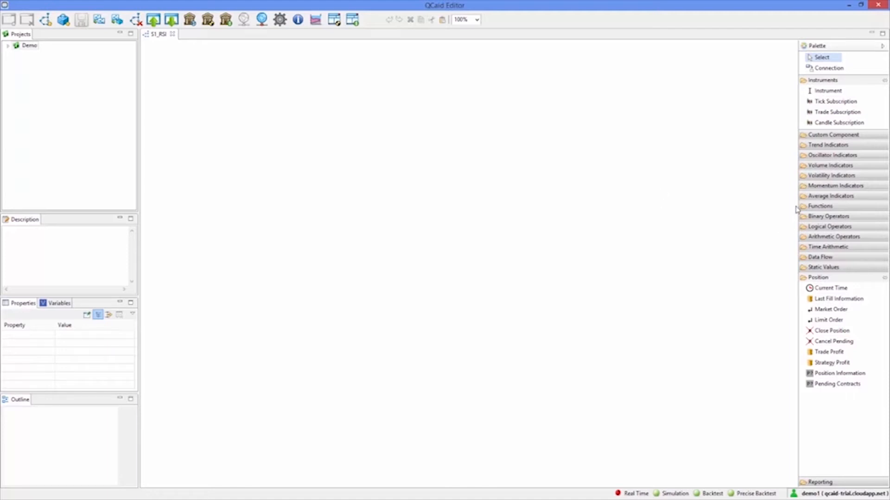
pyautogui.click(829, 176)
pyautogui.click(838, 209)
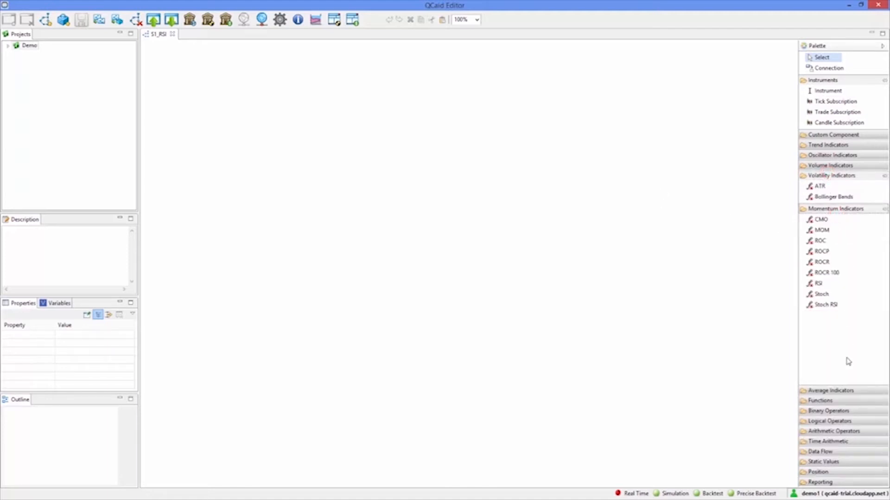
pyautogui.click(856, 411)
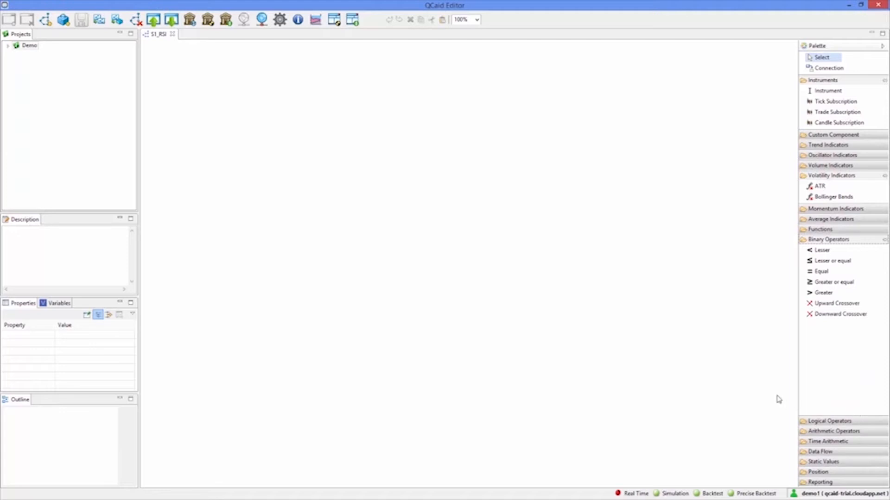
pyautogui.click(846, 69)
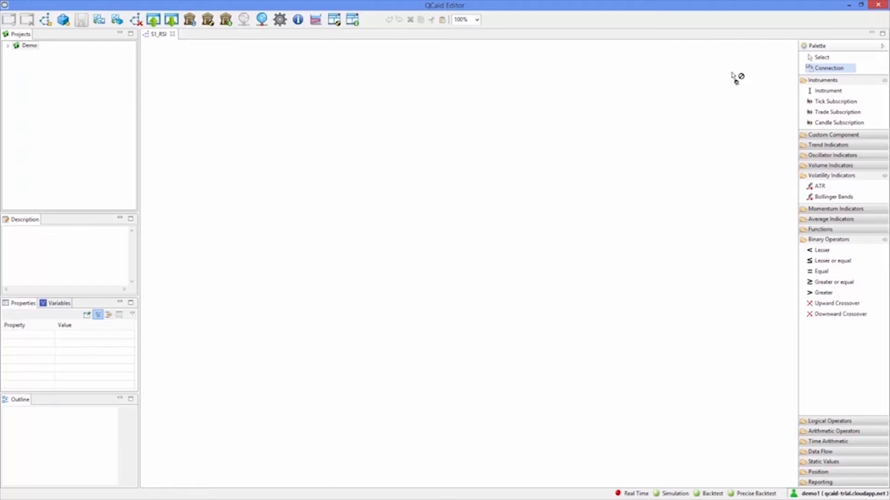
pyautogui.click(820, 58)
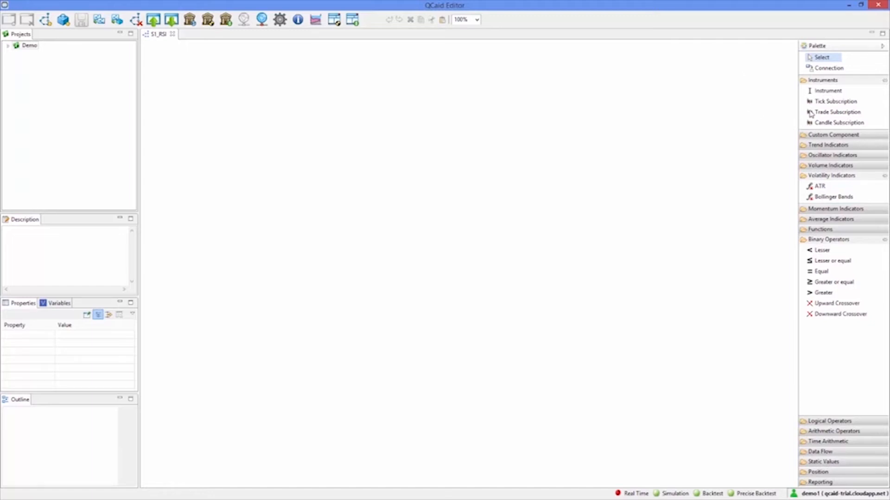
# Place an Instrument component near the upper middle of the empty strategy canvas
pyautogui.click(832, 95)
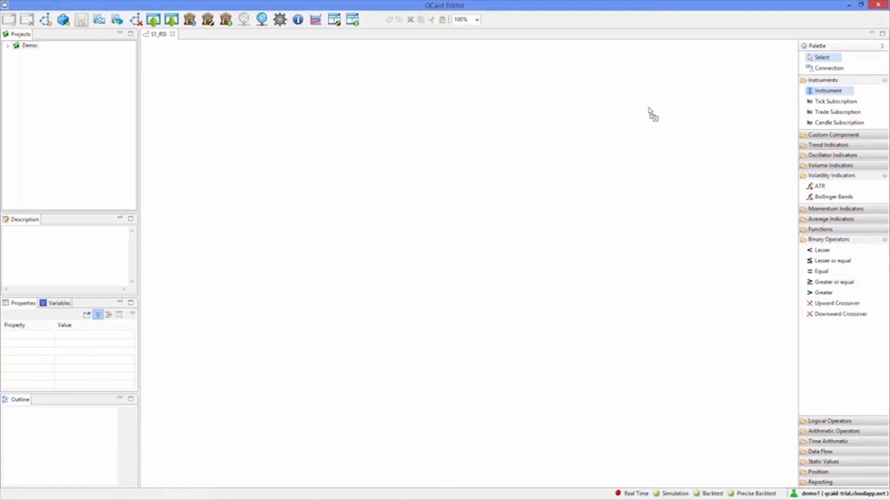
pyautogui.click(345, 75)
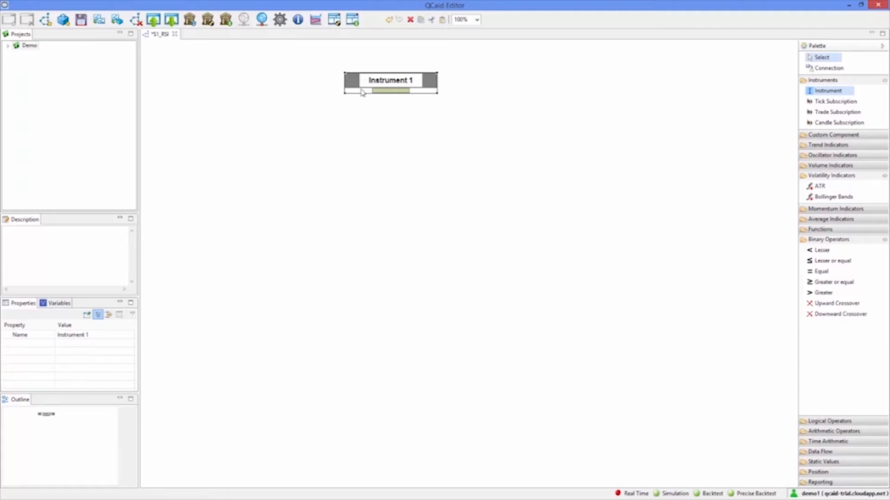
# Place two more Instrument components in a row beside the first one
pyautogui.click(828, 91)
pyautogui.click(488, 75)
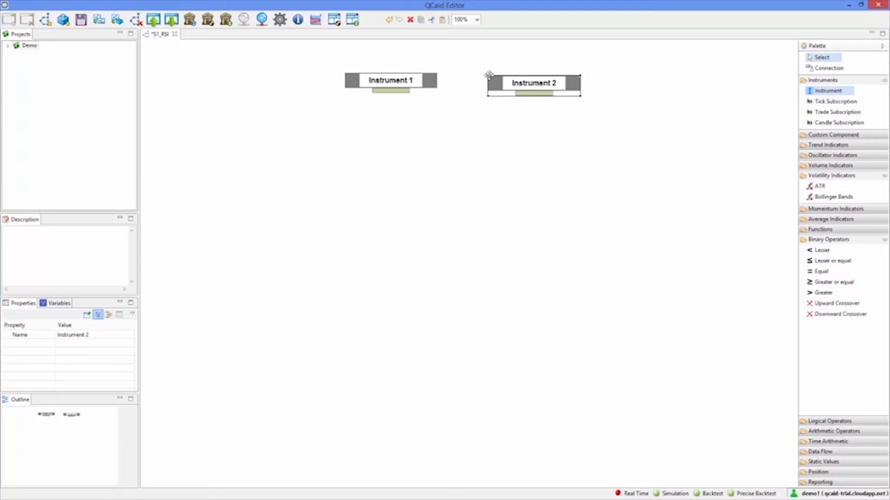
pyautogui.click(839, 91)
pyautogui.click(631, 74)
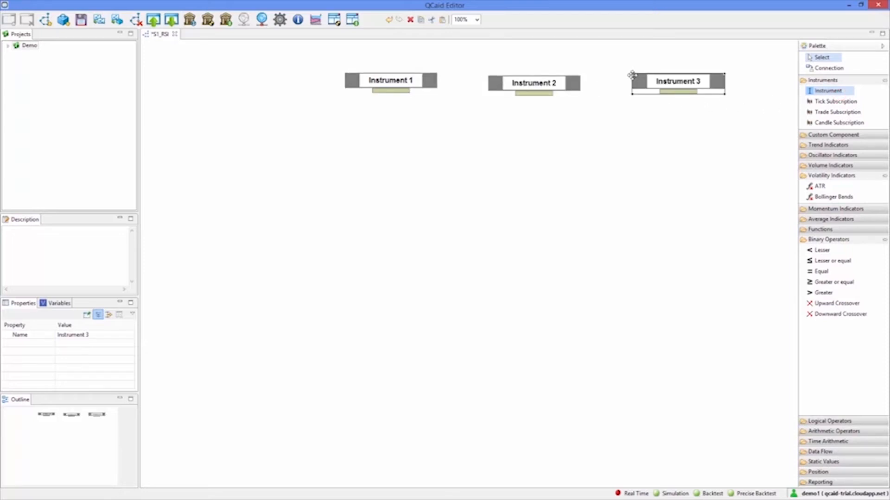
# Delete the second and third instruments from the strategy canvas
pyautogui.click(578, 90)
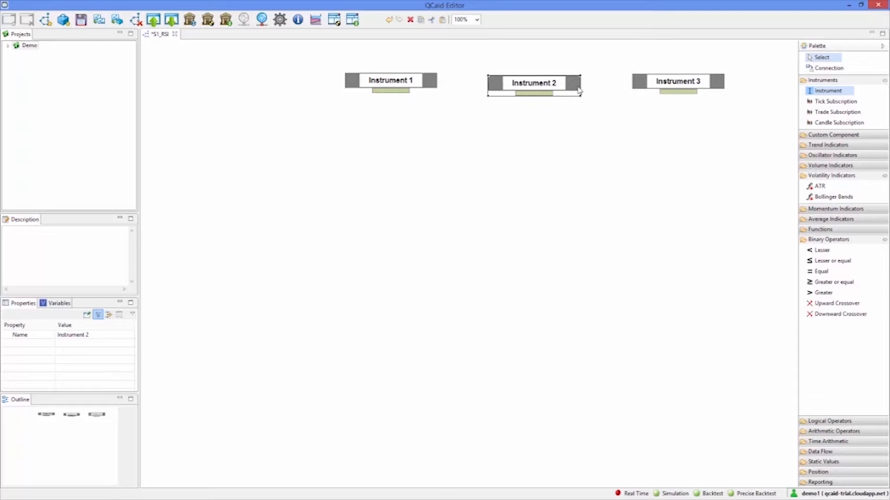
pyautogui.press('Delete')
pyautogui.click(667, 86)
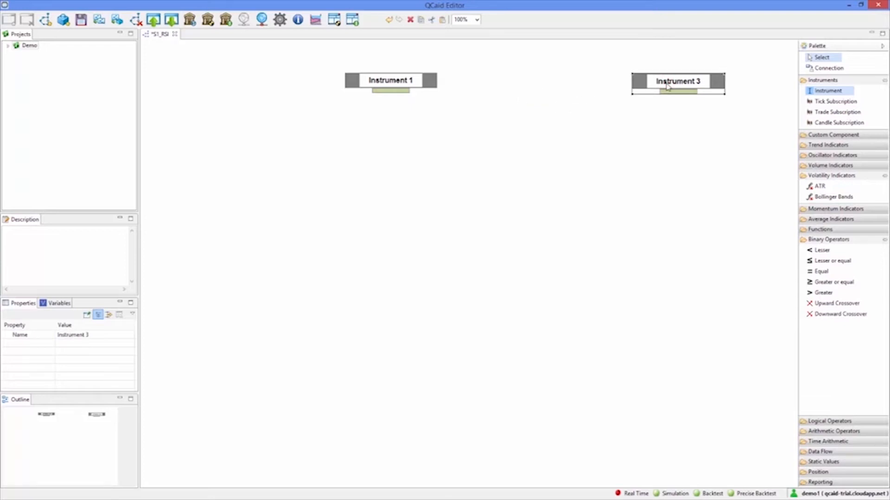
pyautogui.press('Delete')
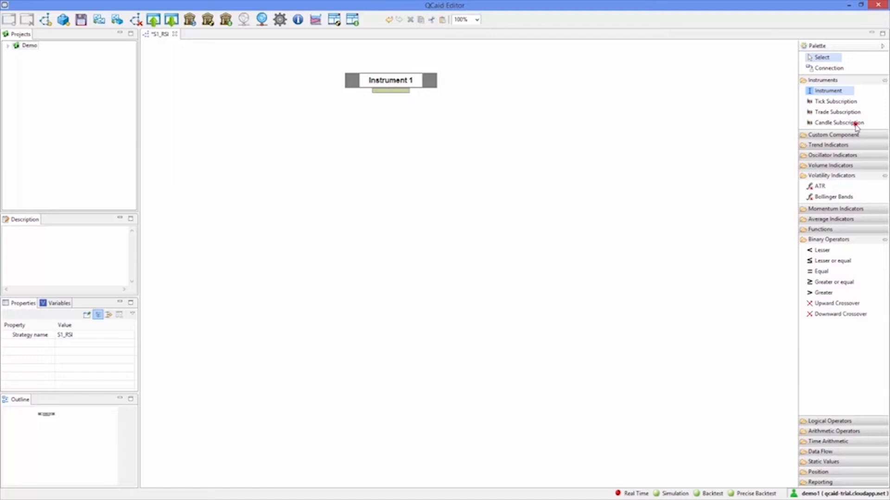
# Add a Candle Subscription directly below Instrument 1 and connect its input to the instrument's output
pyautogui.moveTo(855, 123); pyautogui.dragTo(344, 113)
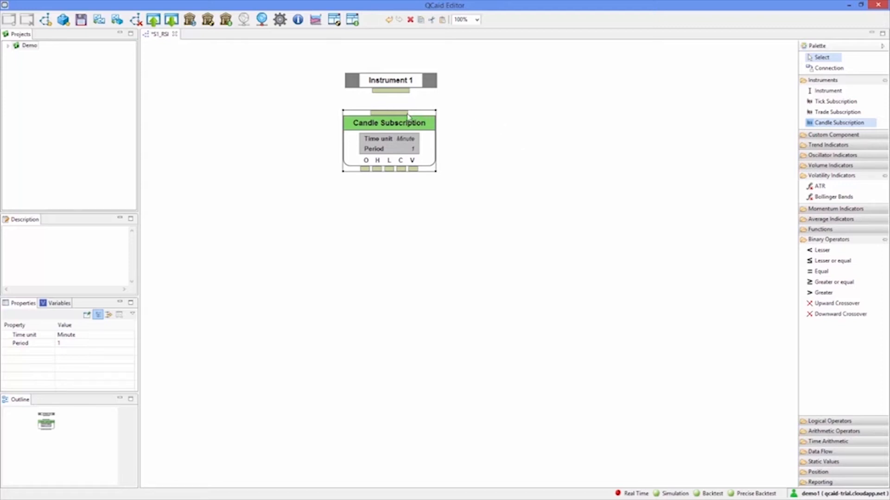
pyautogui.moveTo(399, 118); pyautogui.dragTo(425, 98)
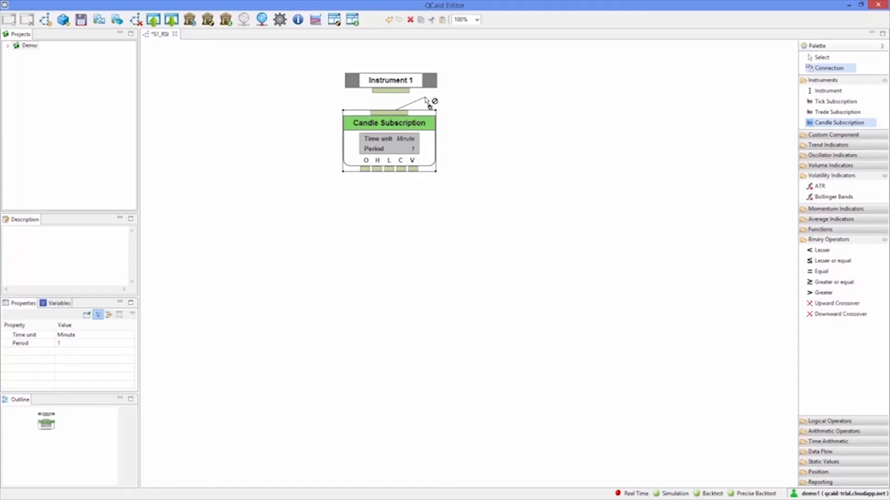
pyautogui.moveTo(425, 99); pyautogui.dragTo(408, 92)
pyautogui.click(409, 92)
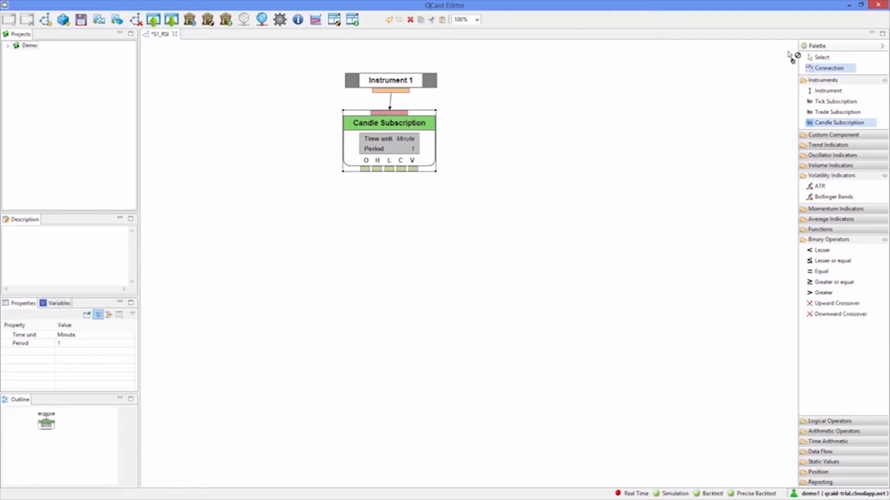
pyautogui.click(818, 57)
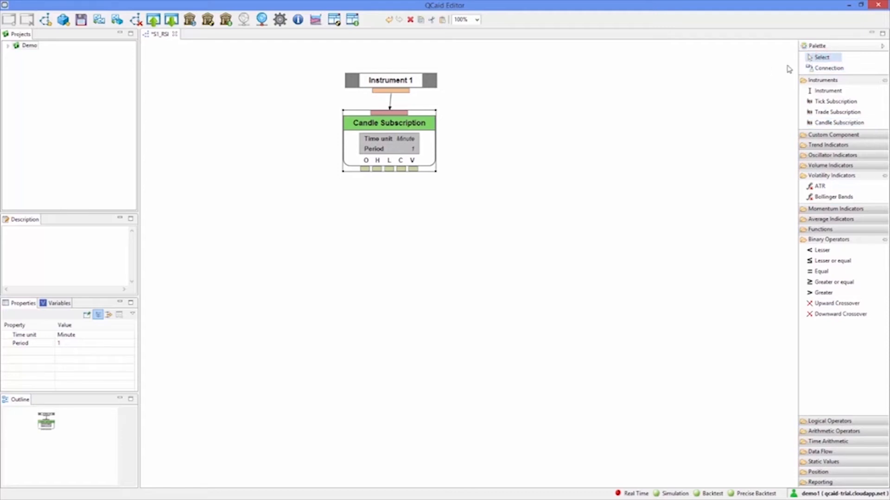
pyautogui.click(820, 68)
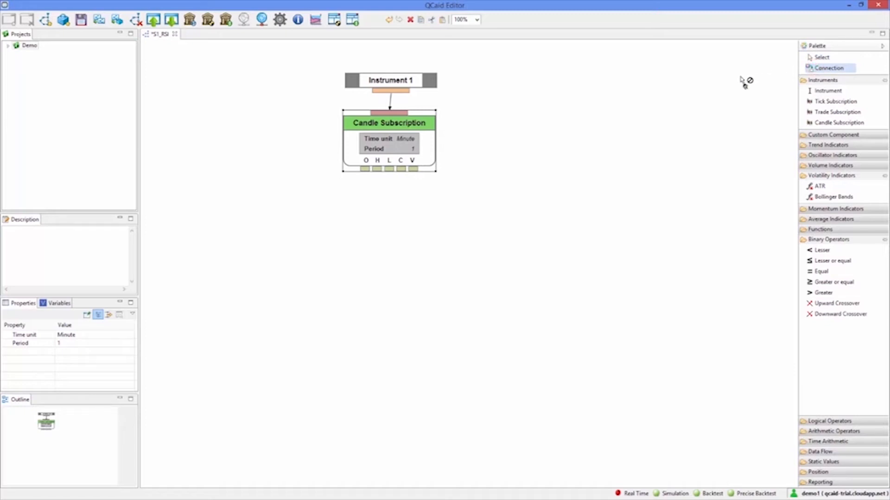
pyautogui.press('Escape')
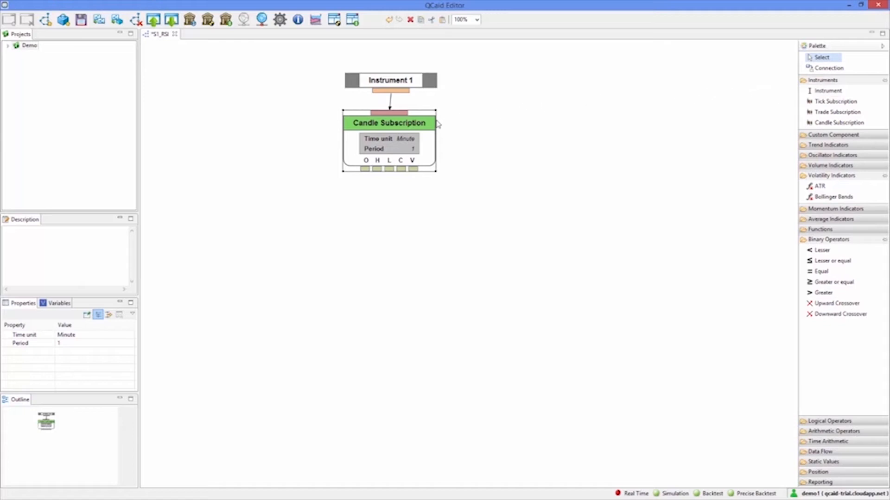
# Keep Minute as the candle subscription's time unit and set its period to 12
pyautogui.click(412, 139)
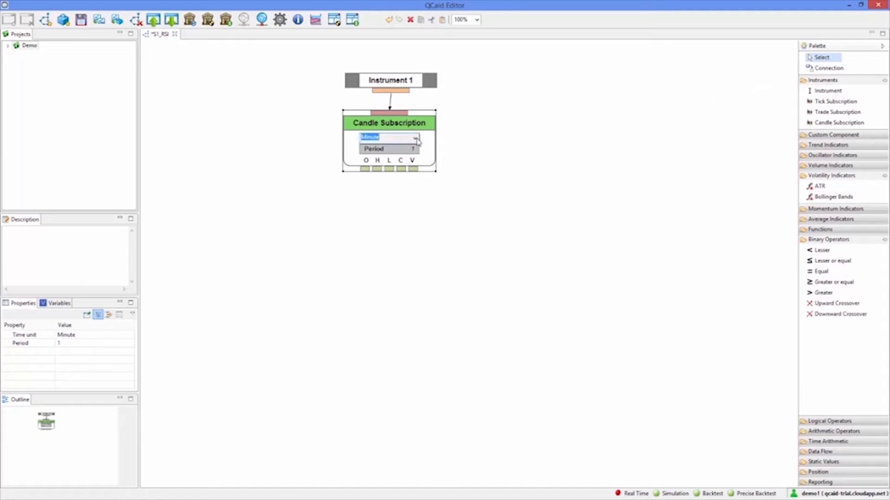
pyautogui.click(416, 139)
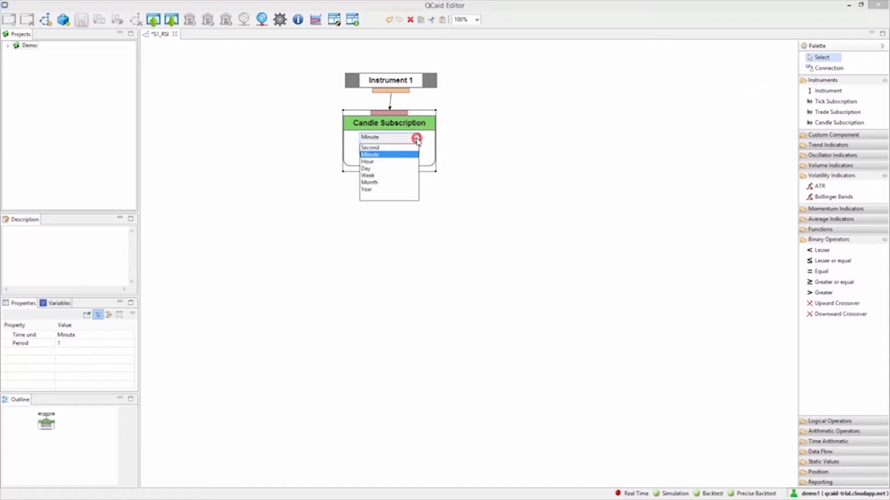
pyautogui.click(458, 134)
pyautogui.click(412, 148)
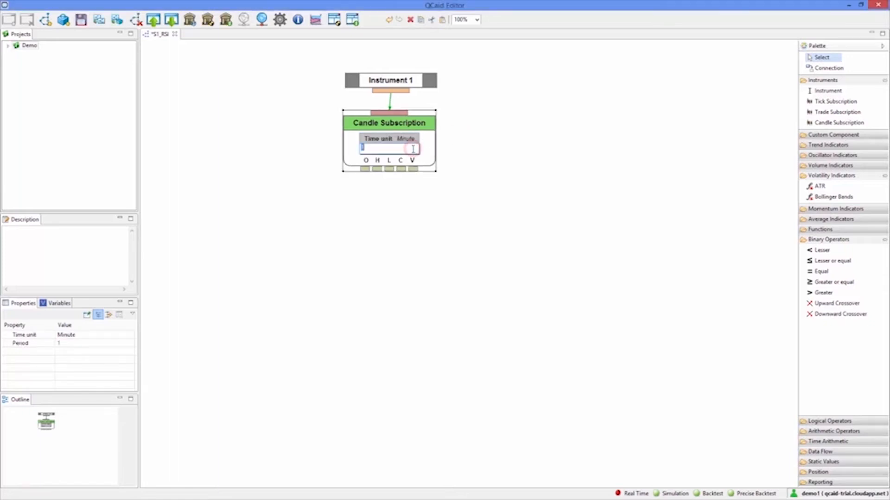
pyautogui.write('12')
pyautogui.click(490, 149)
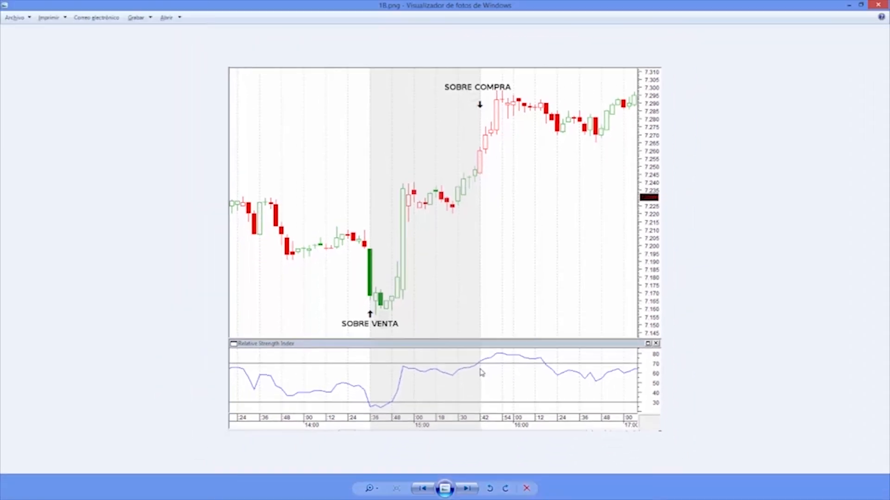
# Back in QCaid Editor, add an RSI oscillator indicator below the candle subscription and connect its input to the C output
pyautogui.hotkey('alt', 'Tab')
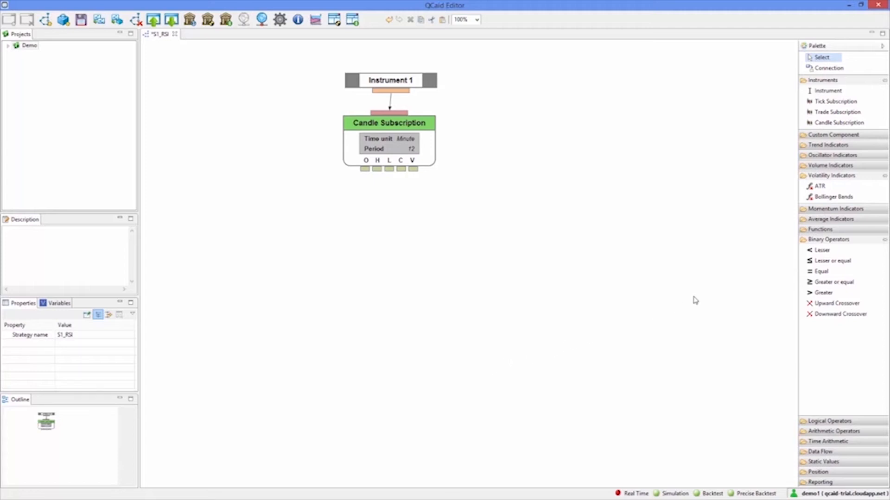
pyautogui.click(838, 155)
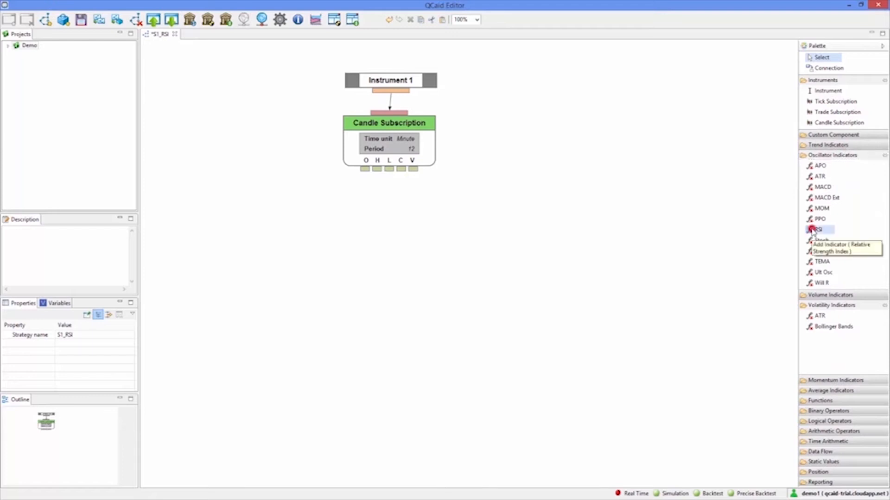
pyautogui.click(812, 230)
pyautogui.click(355, 192)
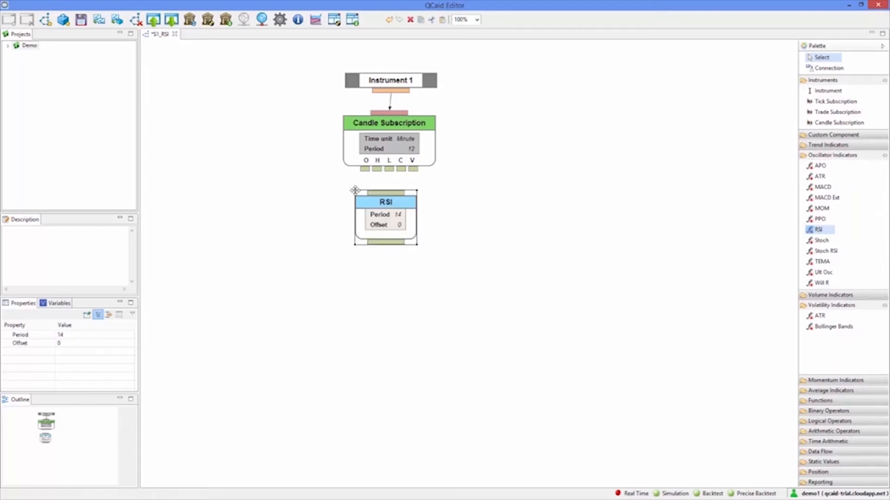
pyautogui.click(387, 193)
pyautogui.click(401, 168)
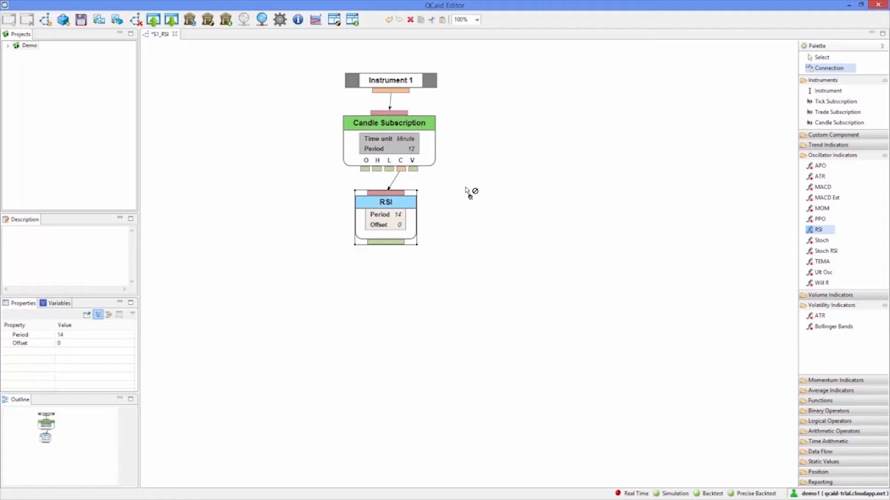
pyautogui.press('Escape')
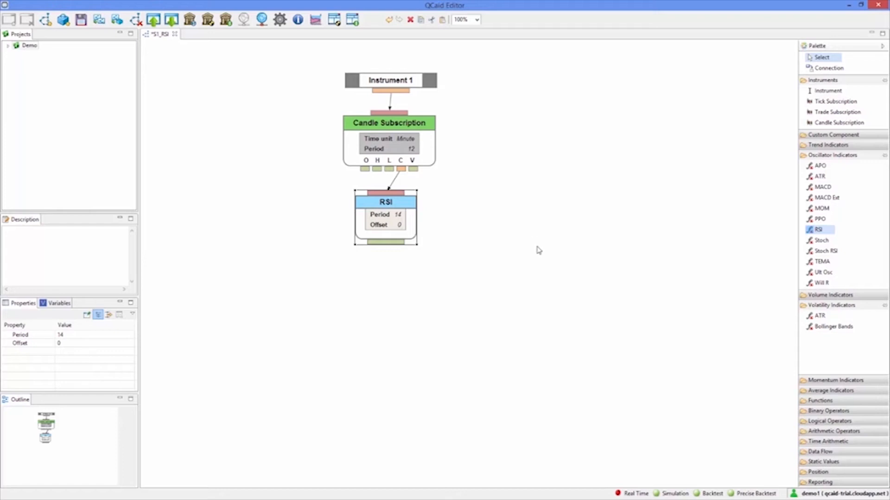
# Add a static decimal value beside the RSI indicator and set it to 30
pyautogui.click(812, 464)
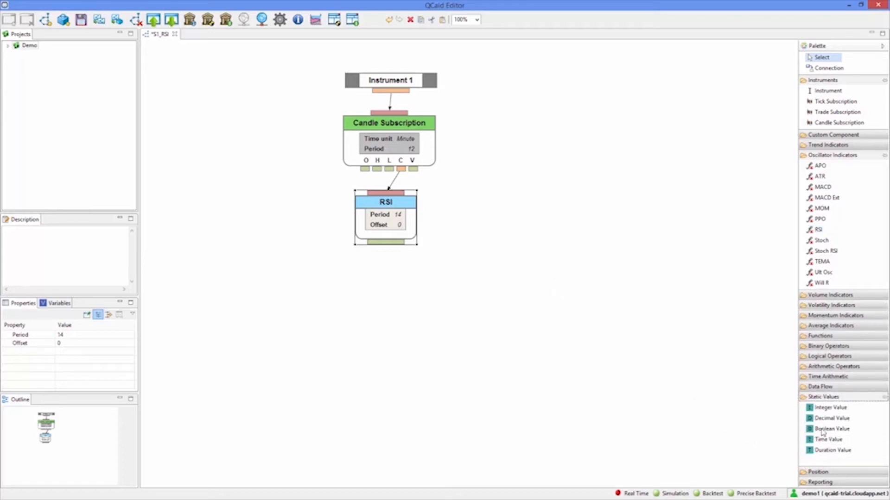
pyautogui.click(828, 419)
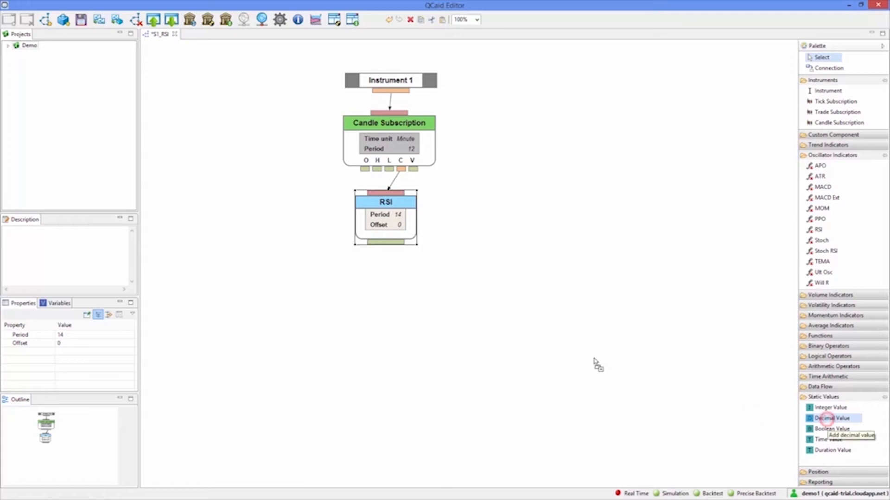
pyautogui.click(447, 225)
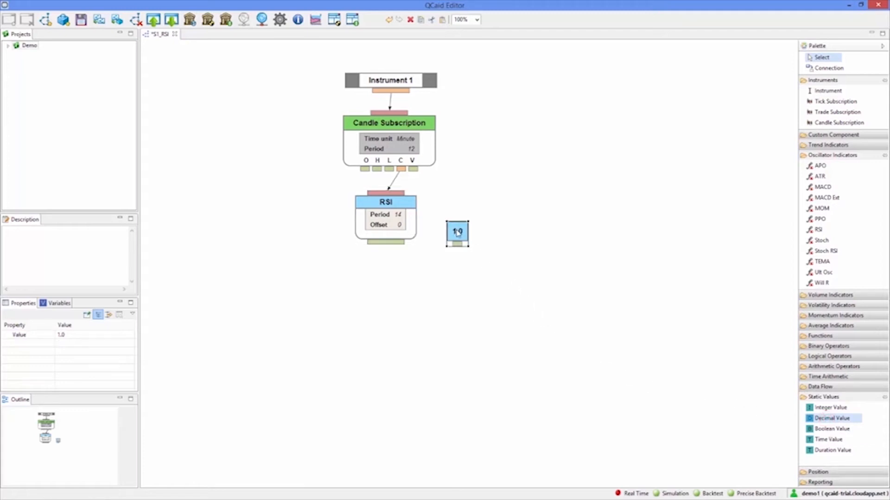
pyautogui.doubleClick(459, 232)
pyautogui.write('30')
pyautogui.click(485, 234)
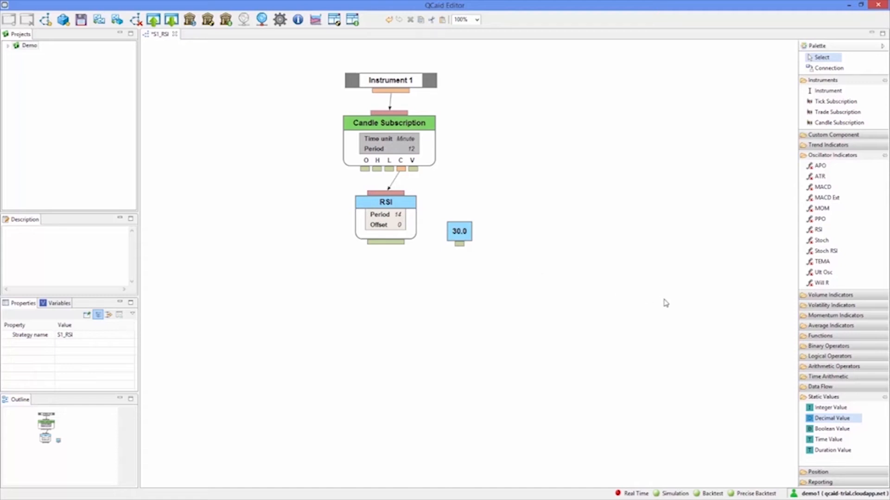
# Add a Downward Crossover operator below the RSI and 30.0 blocks and connect its inputs to the RSI output and the 30.0 value
pyautogui.click(805, 347)
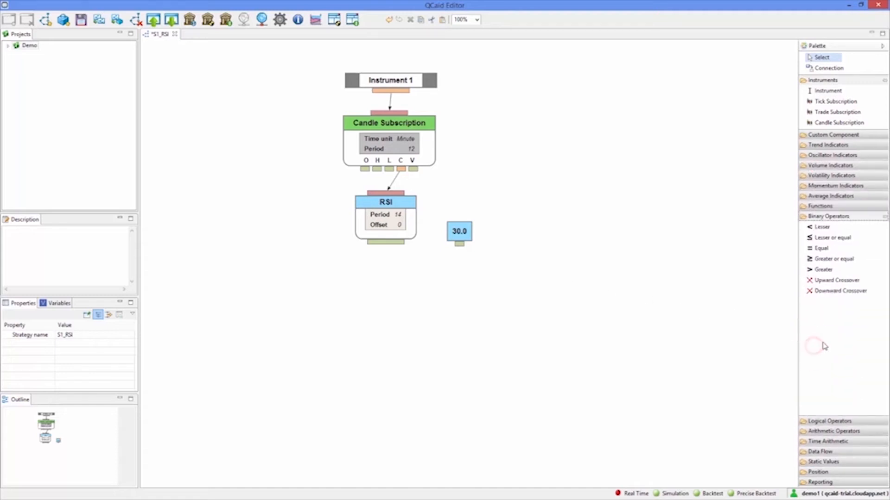
pyautogui.click(832, 291)
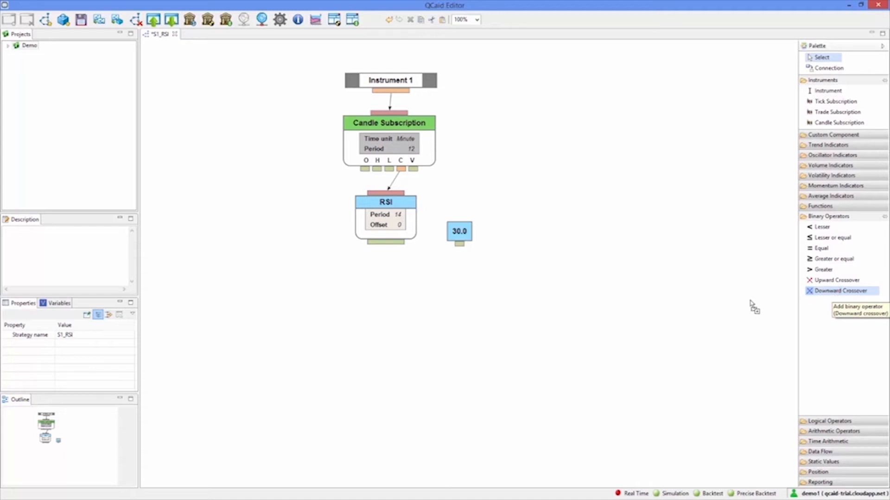
pyautogui.click(395, 276)
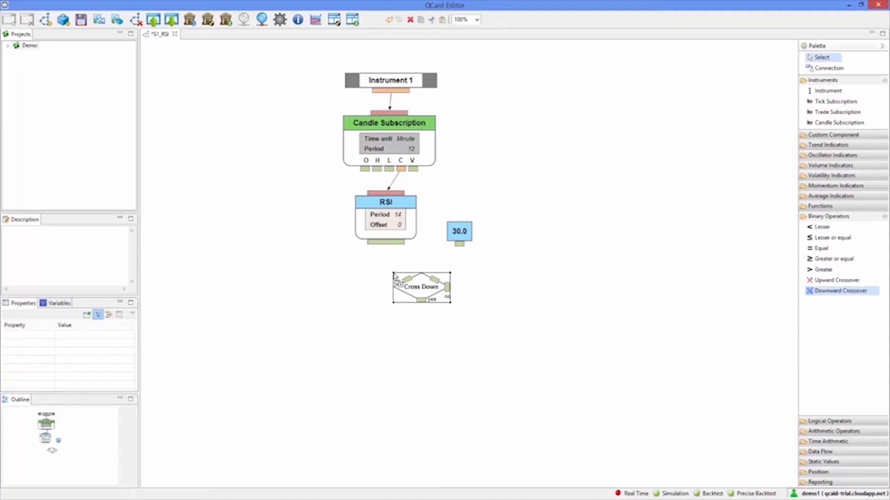
pyautogui.moveTo(406, 278); pyautogui.dragTo(389, 254)
pyautogui.click(438, 281)
pyautogui.moveTo(441, 289); pyautogui.dragTo(462, 249)
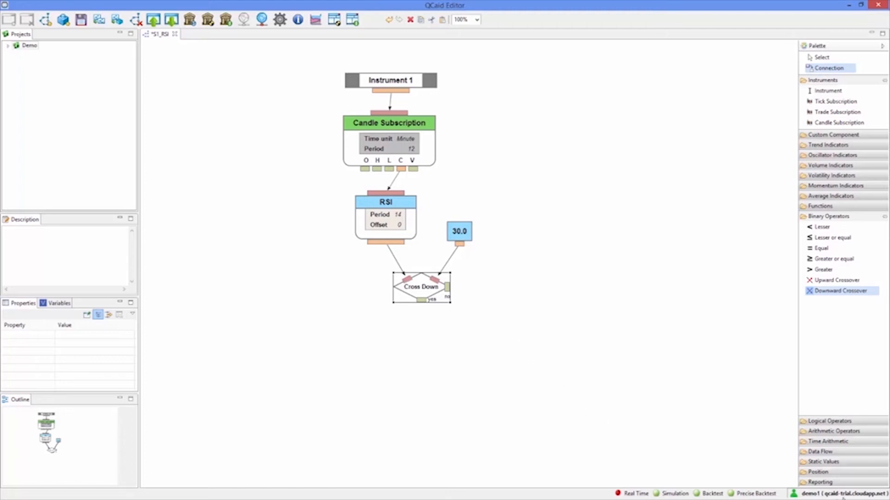
# Add a Position Information block for Instrument 1 in the free space beside the RSI indicator
pyautogui.click(846, 473)
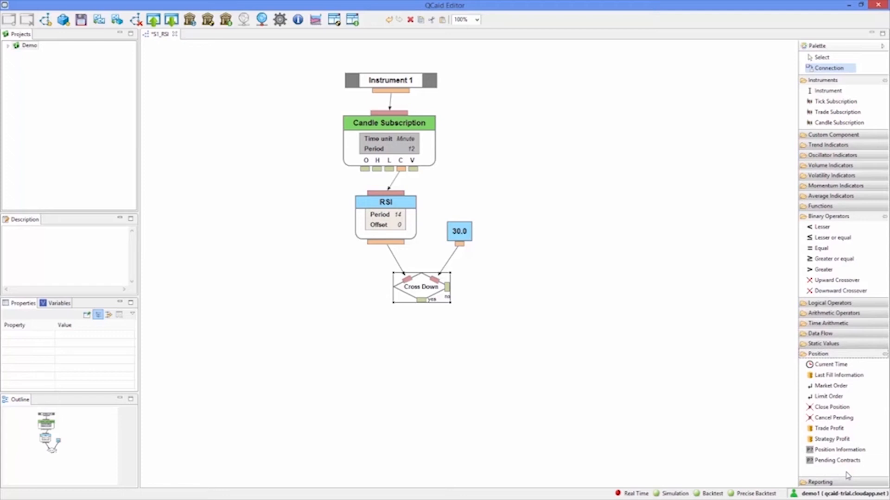
pyautogui.click(843, 451)
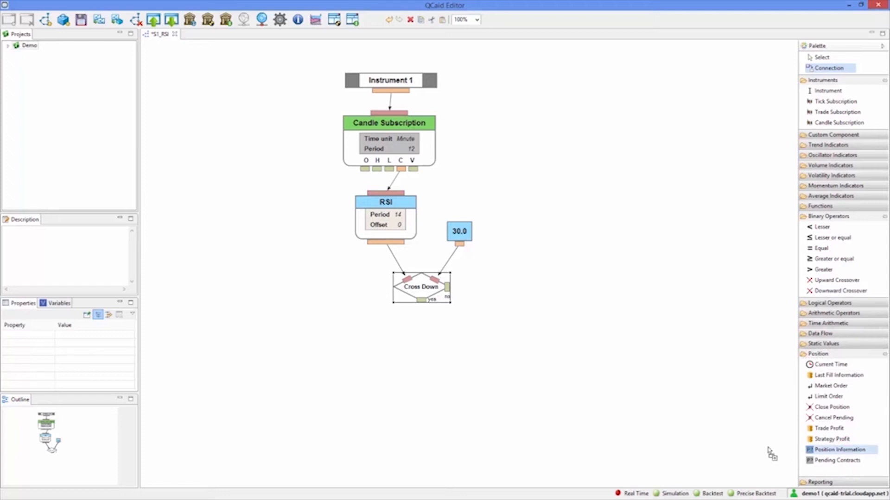
pyautogui.click(209, 224)
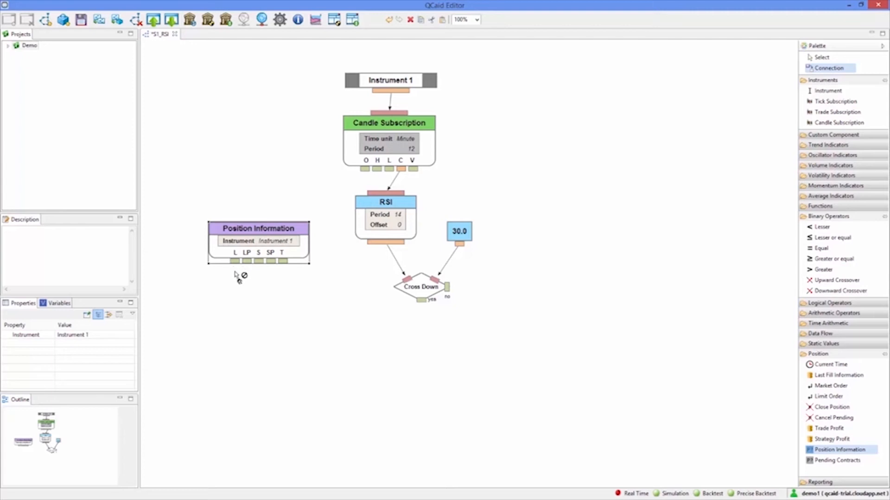
# Add a NOT operator below Position Information and connect the L output to it
pyautogui.click(812, 303)
pyautogui.click(819, 347)
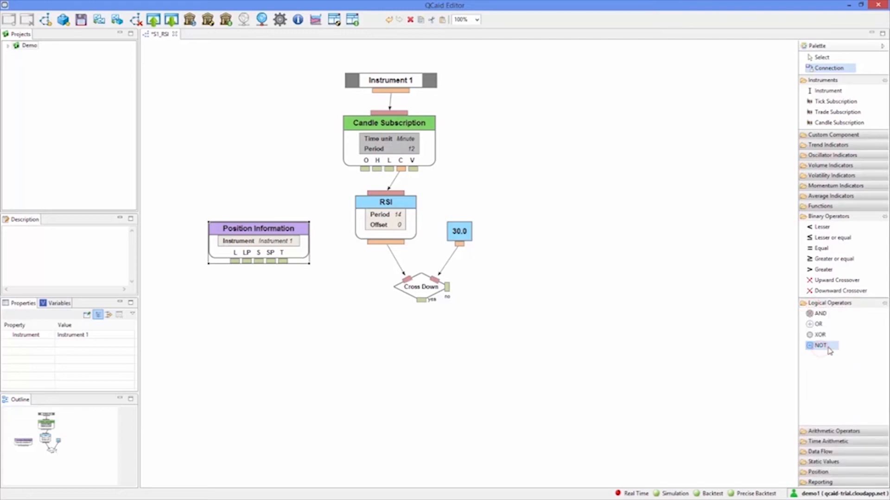
pyautogui.click(243, 299)
pyautogui.click(235, 262)
pyautogui.click(253, 307)
pyautogui.click(253, 306)
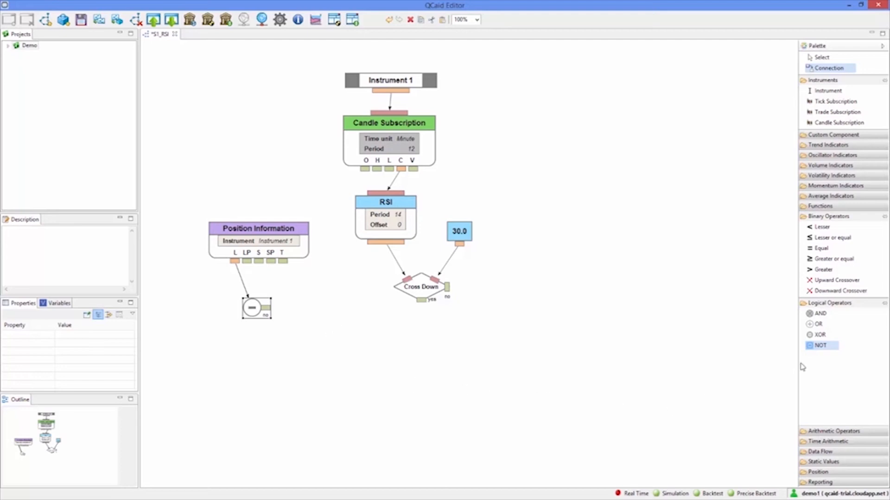
# Add an AND operator between and below the NOT and Cross Down blocks, connecting NOT's no output and Cross Down's yes output to it
pyautogui.click(823, 313)
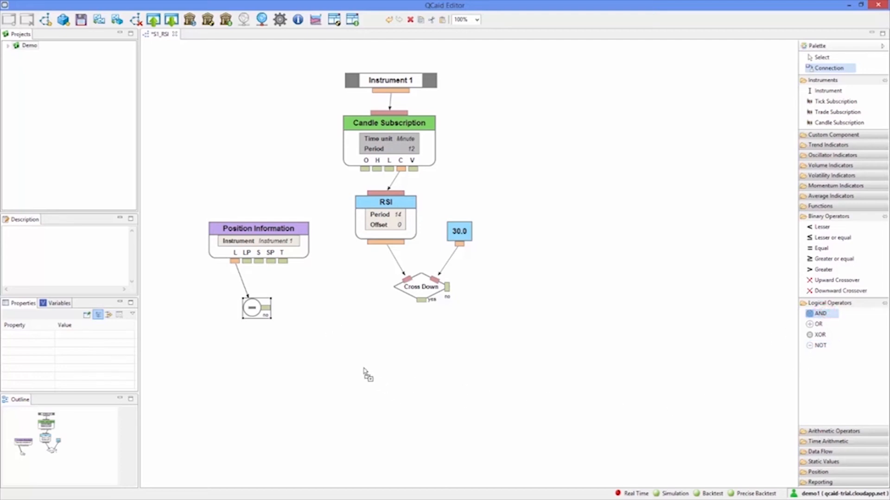
pyautogui.click(339, 344)
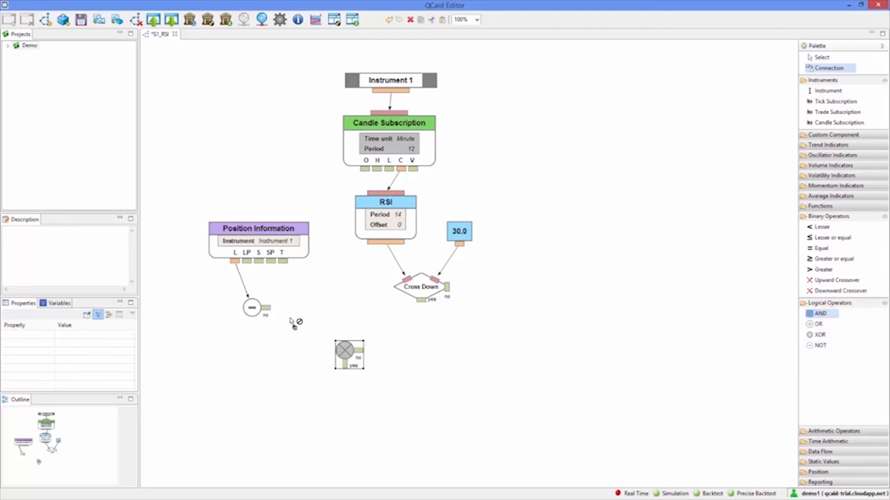
pyautogui.click(268, 310)
pyautogui.click(346, 350)
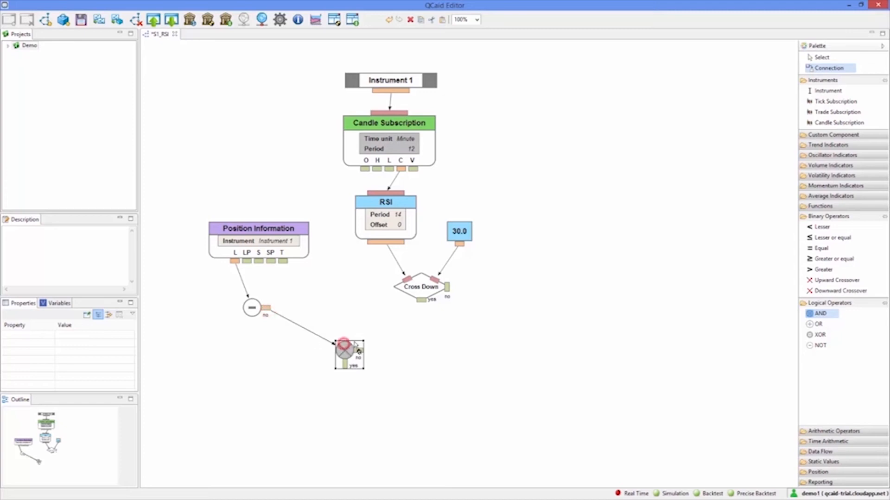
pyautogui.click(420, 299)
pyautogui.click(351, 352)
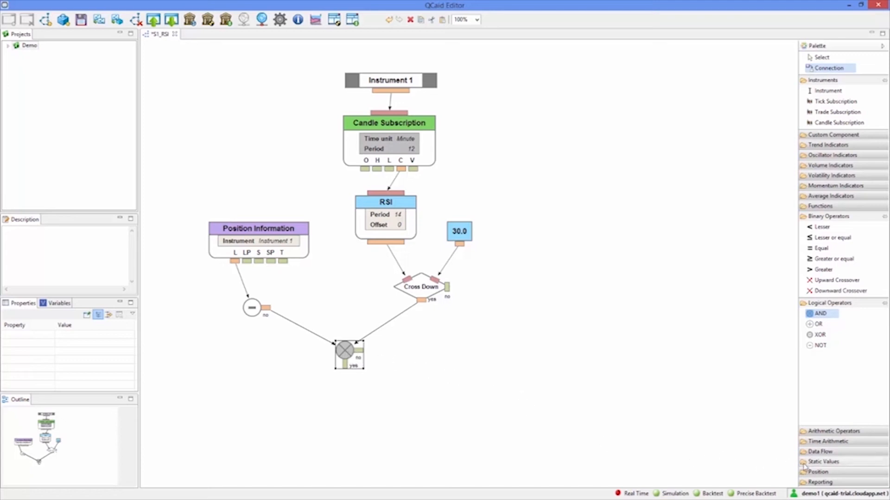
# Add a Market Order below the AND operator and connect its signal input S to the operator's yes output
pyautogui.click(824, 472)
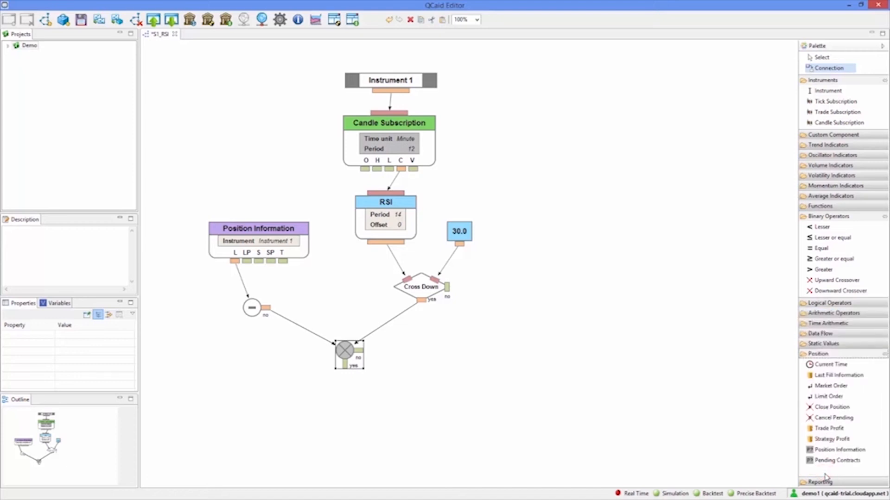
pyautogui.click(831, 386)
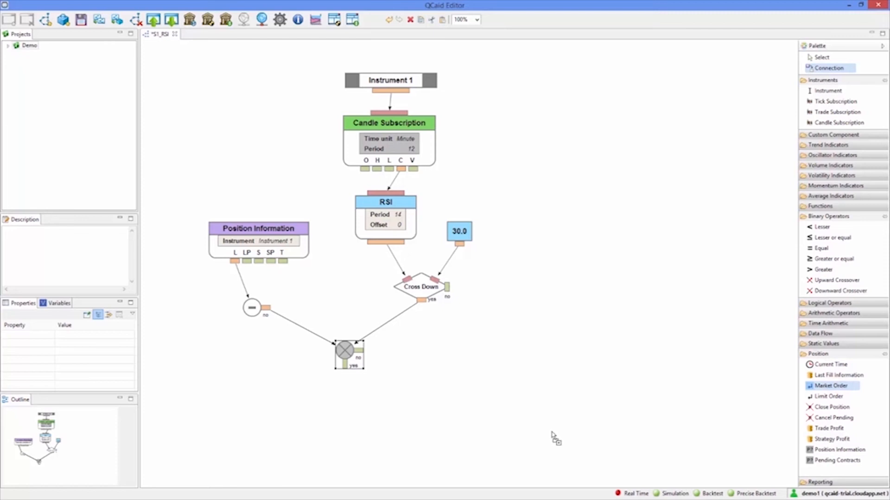
pyautogui.click(315, 403)
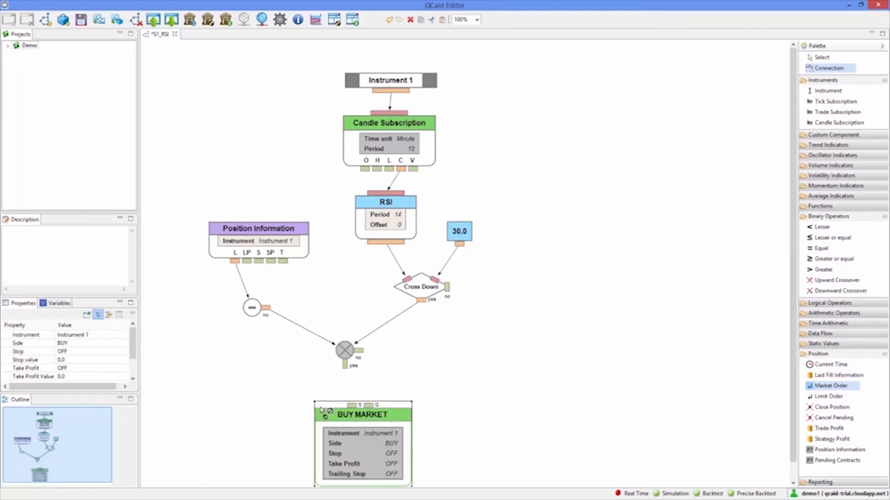
pyautogui.click(356, 407)
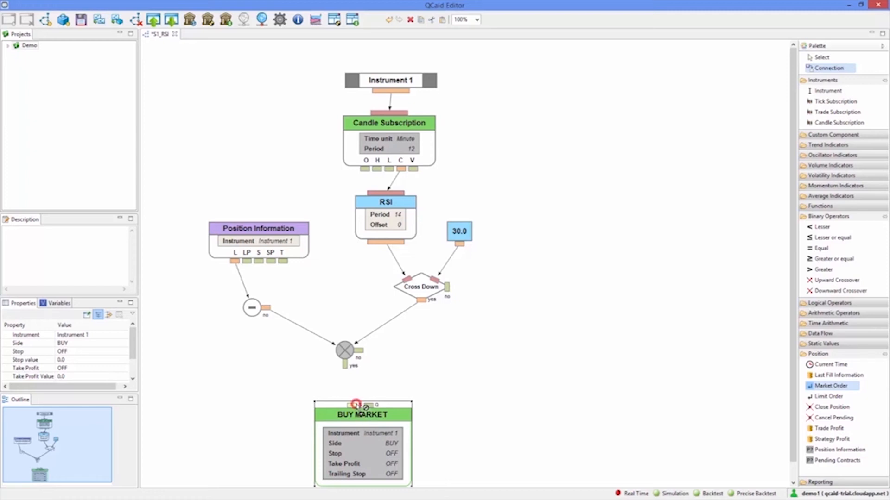
pyautogui.click(346, 366)
# Add a static integer value above the BUY MARKET block, connect it to the Q input and set it to 100
pyautogui.click(823, 343)
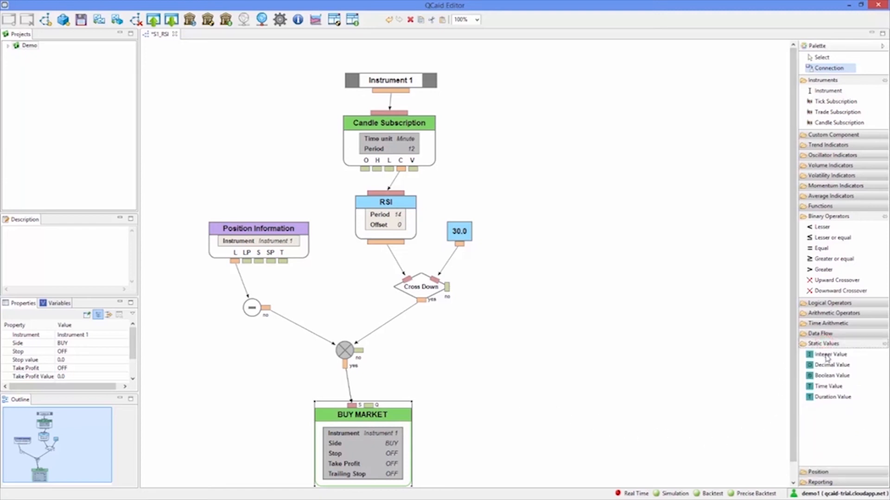
pyautogui.moveTo(834, 355); pyautogui.dragTo(376, 374)
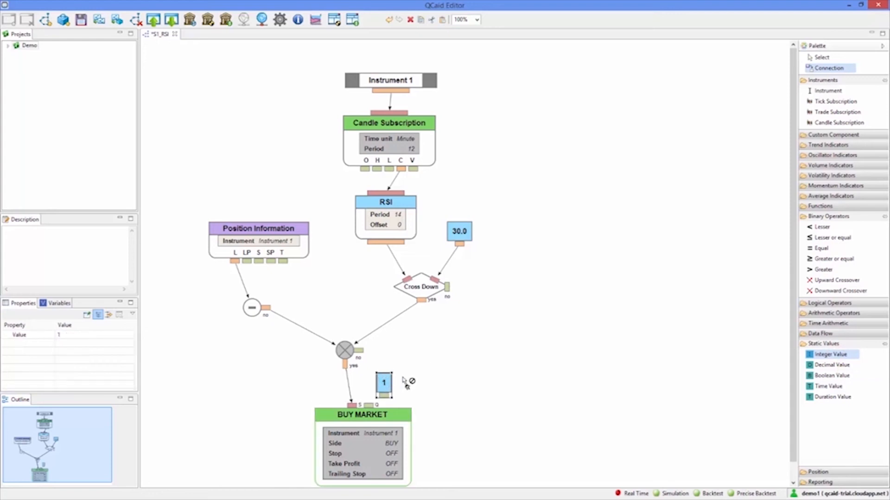
pyautogui.moveTo(384, 397); pyautogui.dragTo(367, 408)
pyautogui.press('Escape')
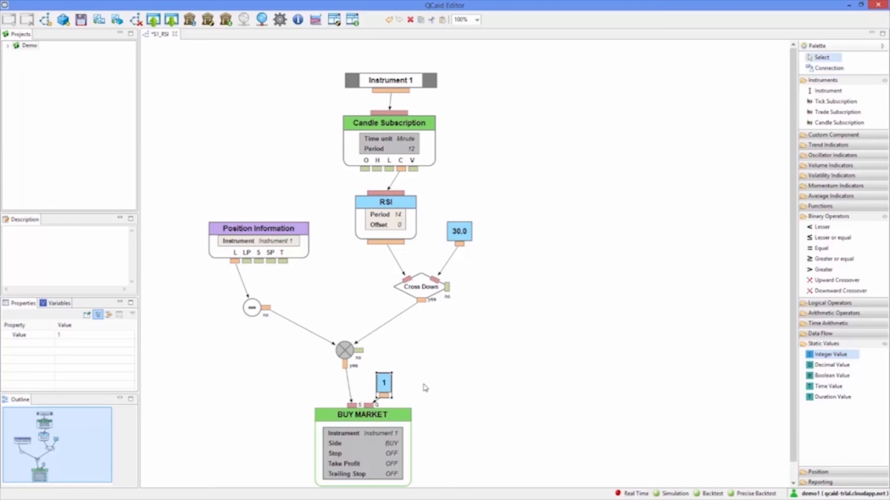
pyautogui.click(387, 383)
pyautogui.write('100')
pyautogui.press('Return')
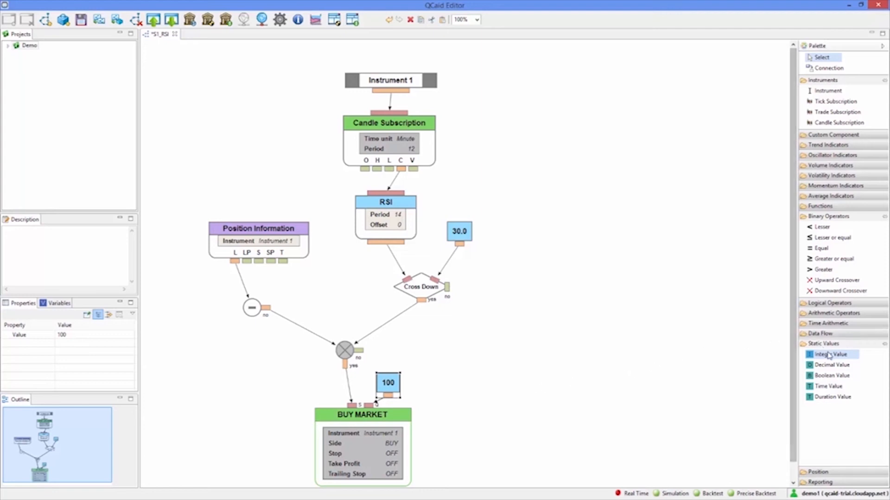
# Add a second static decimal value beside the 30.0 block, well clear of it, and set it to 70
pyautogui.click(837, 365)
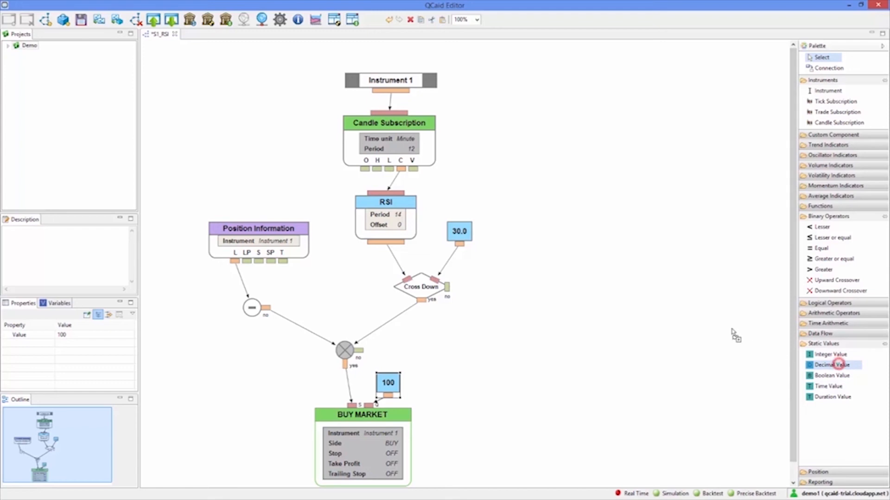
pyautogui.click(558, 232)
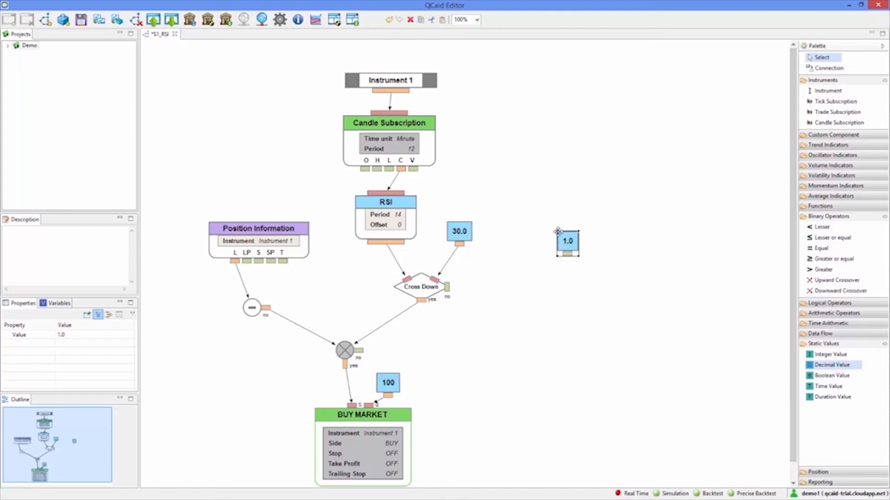
pyautogui.click(570, 244)
pyautogui.write('70')
pyautogui.click(601, 246)
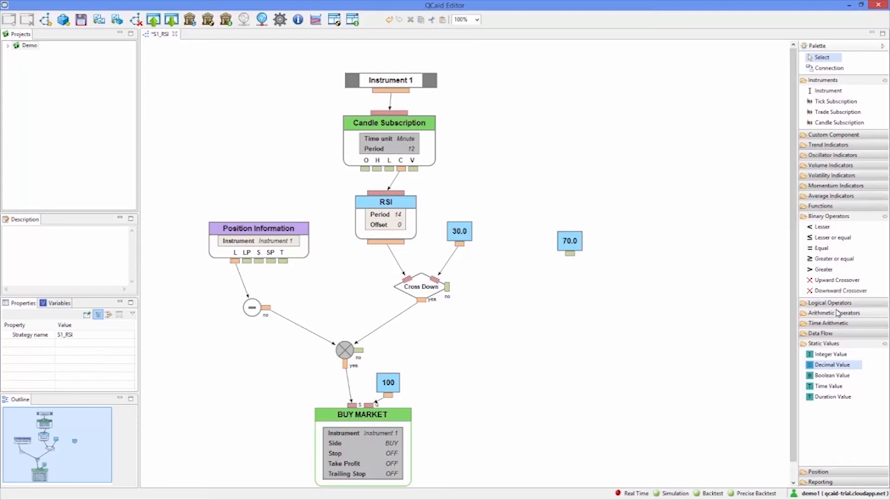
# Add a Greater operator below the 70.0 value, connecting the RSI output to input A and 70.0 to input B
pyautogui.click(826, 272)
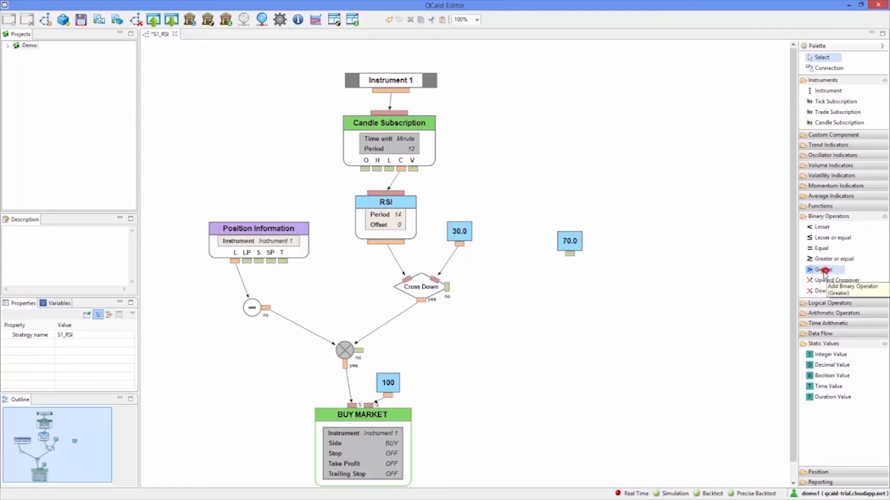
pyautogui.click(500, 279)
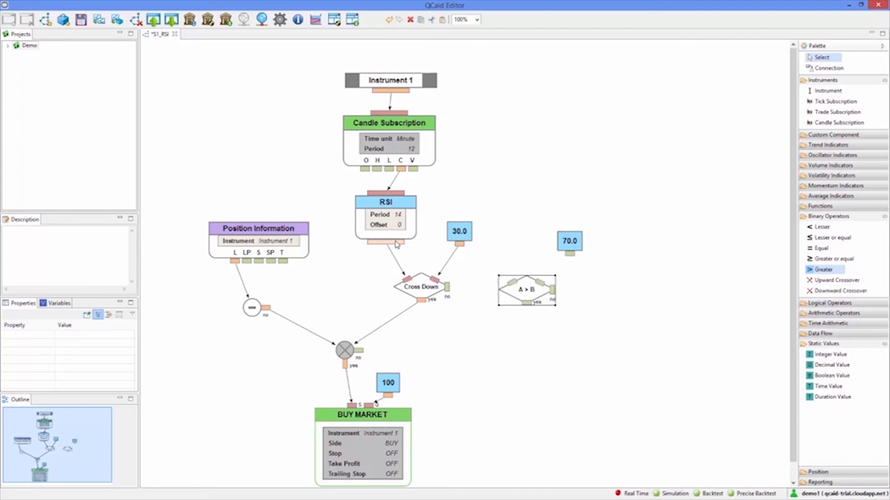
pyautogui.moveTo(395, 242); pyautogui.dragTo(570, 258)
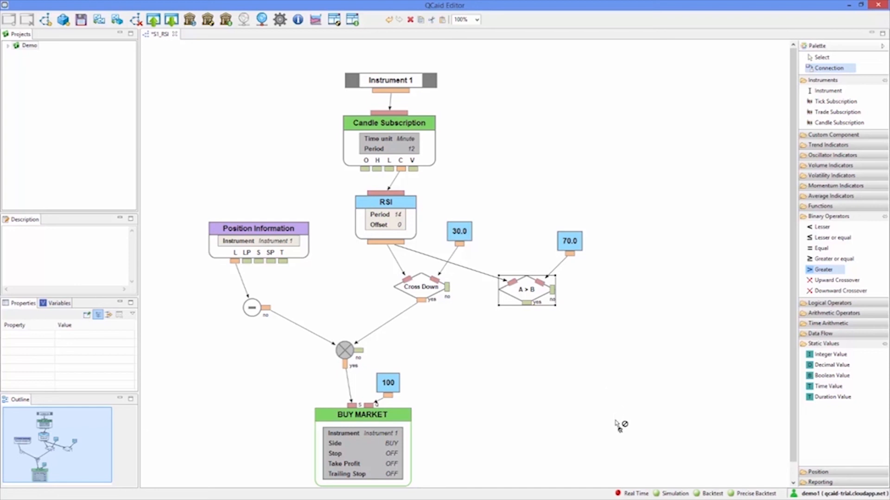
# Add a Close Position block below the A > B operator and connect the operator's yes output to its input
pyautogui.click(814, 473)
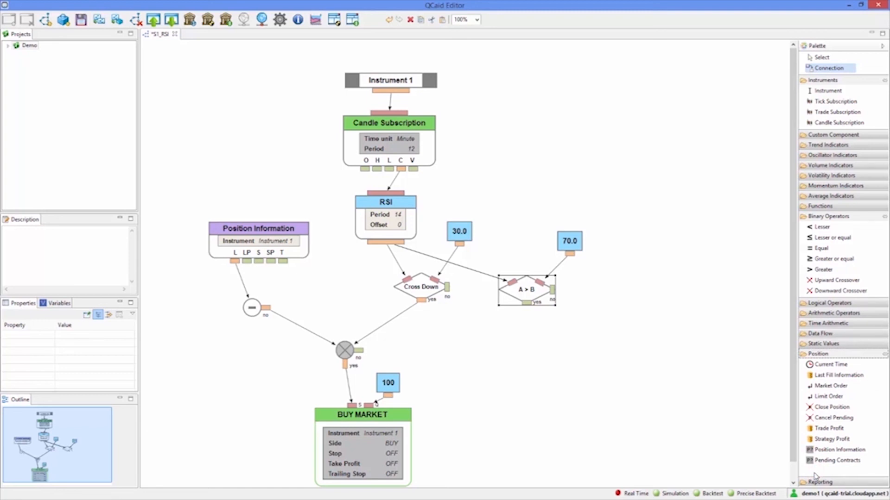
pyautogui.click(841, 410)
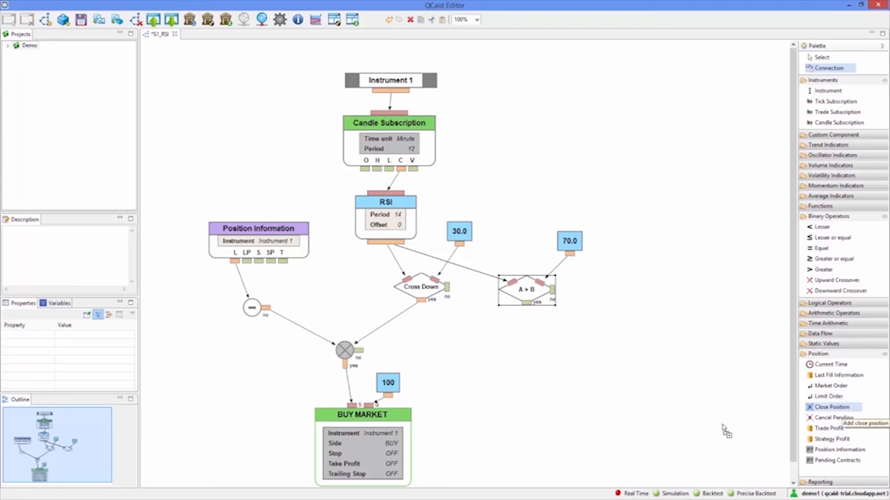
pyautogui.click(495, 344)
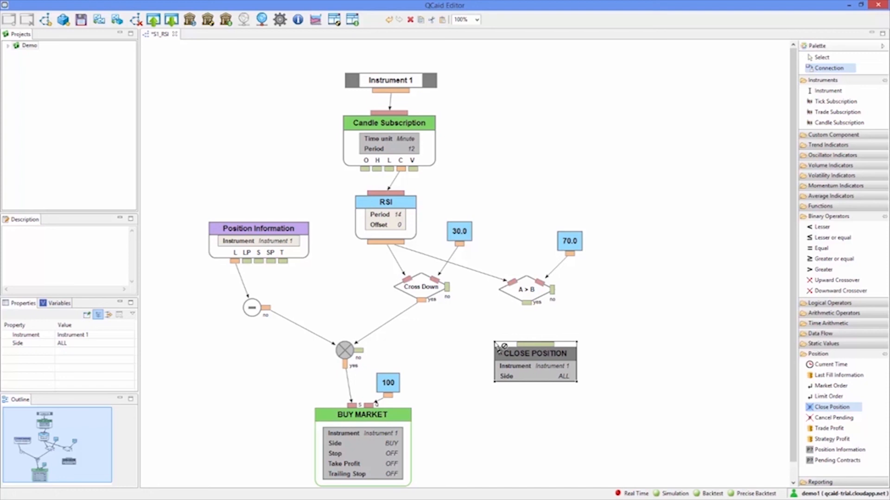
pyautogui.click(526, 303)
pyautogui.click(533, 345)
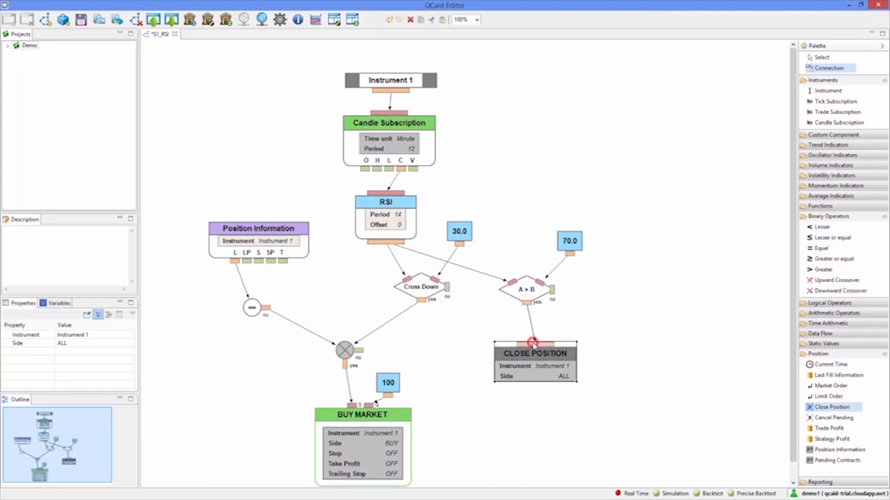